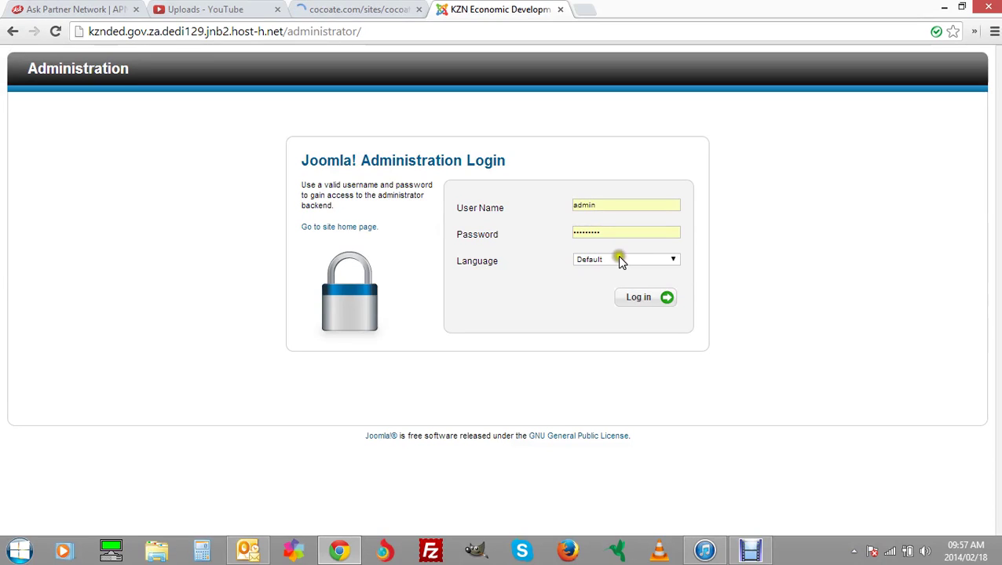
Log in to the backend and browse the Article Manager's list of existing articles.
{"action": "left_click", "coordinate": [642, 301]}
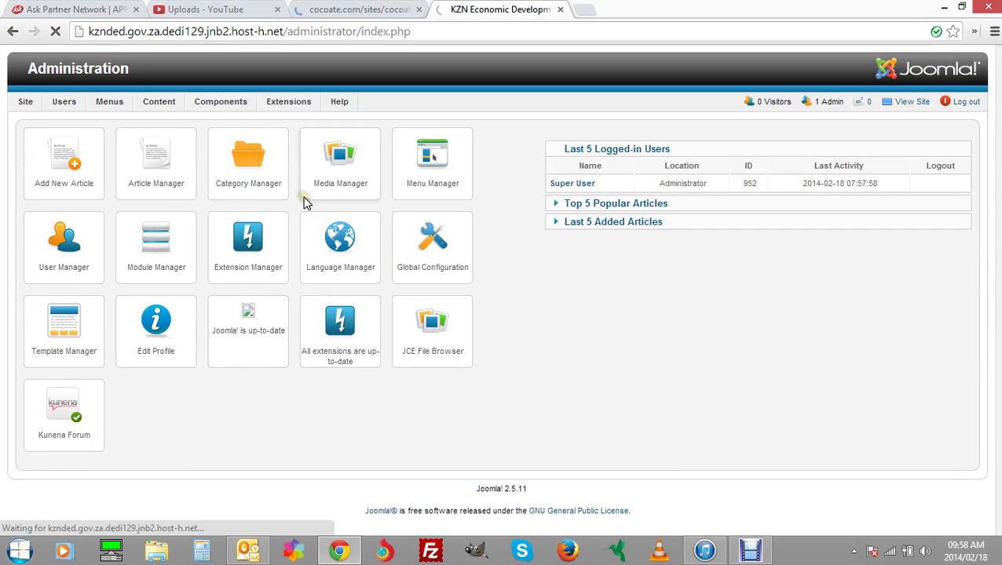
{"action": "left_click", "coordinate": [274, 193]}
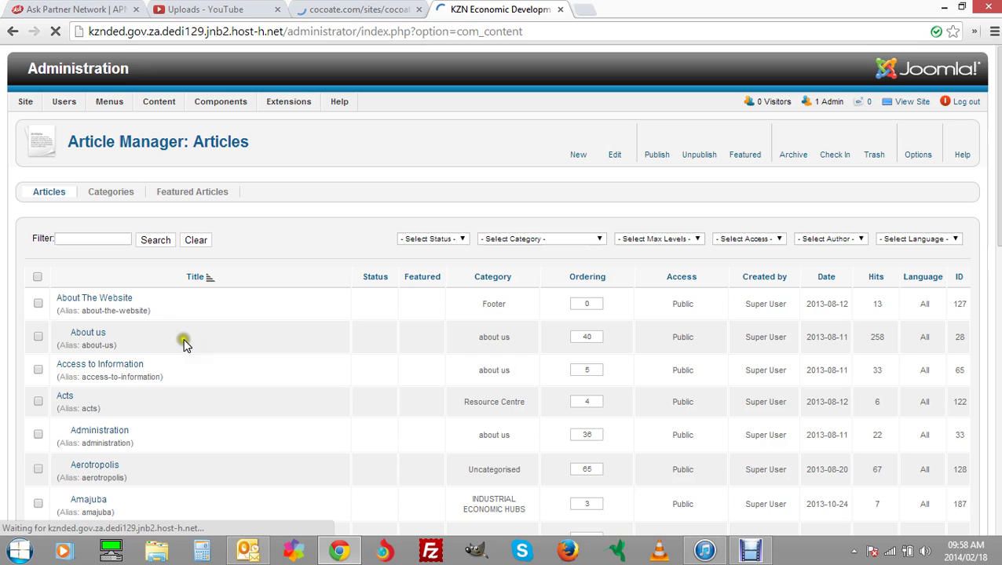
{"action": "scroll", "coordinate": [90, 384], "scroll_direction": "down", "scroll_amount": 2}
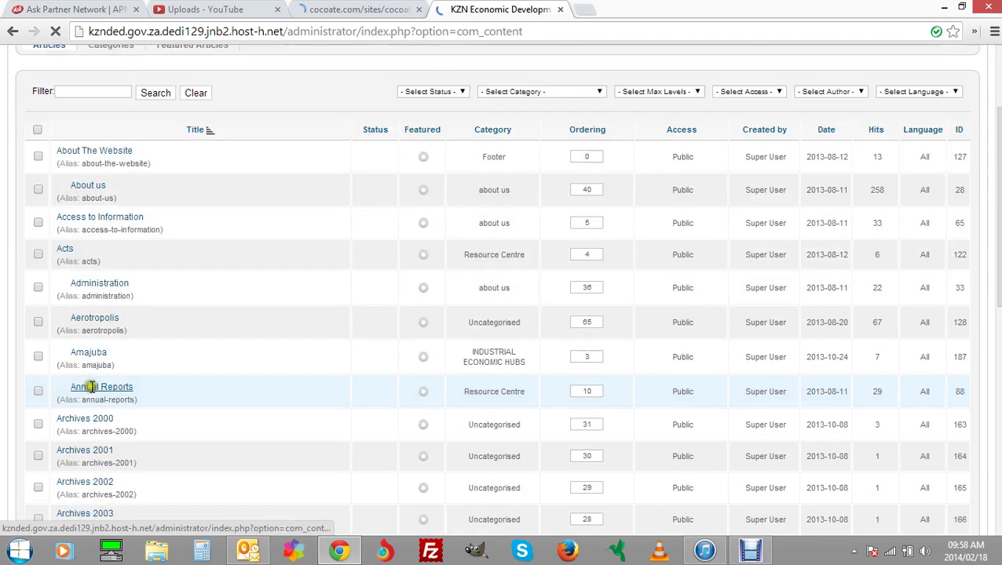
{"action": "scroll", "coordinate": [106, 397], "scroll_direction": "down", "scroll_amount": 1}
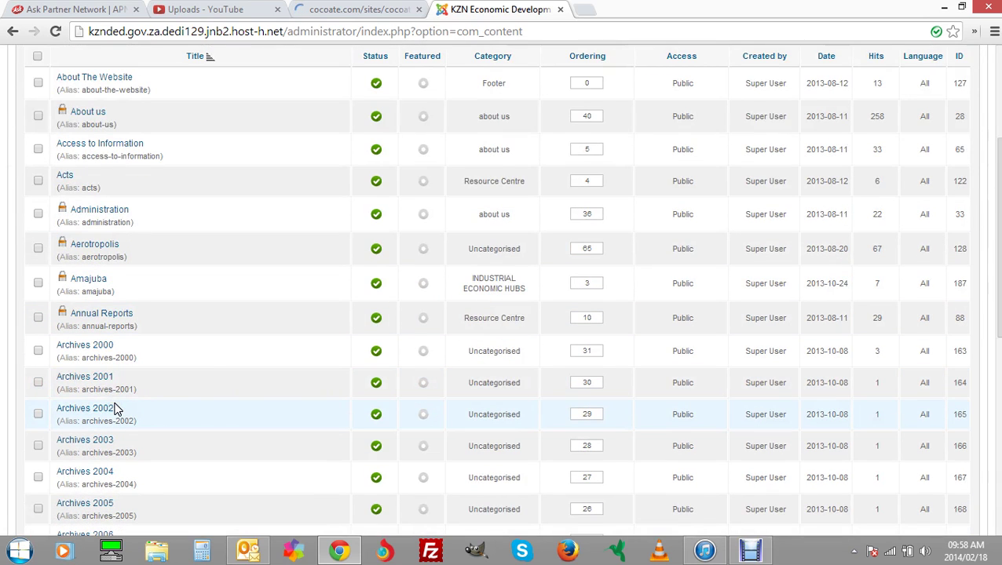
{"action": "scroll", "coordinate": [113, 408], "scroll_direction": "up", "scroll_amount": 3}
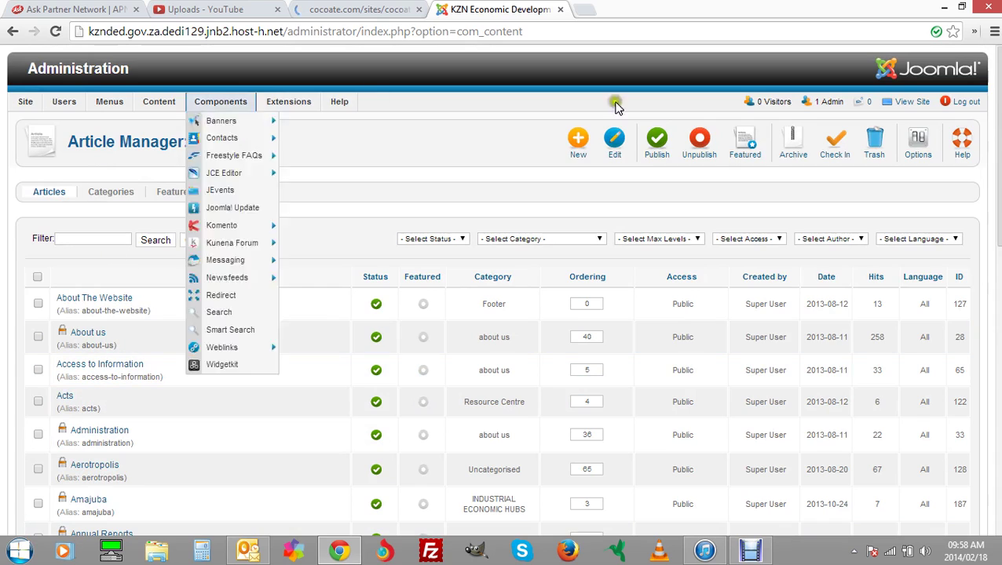
{"action": "left_click", "coordinate": [557, 157]}
Create a new article and place the cursor in its empty editor body.
{"action": "left_click", "coordinate": [583, 153]}
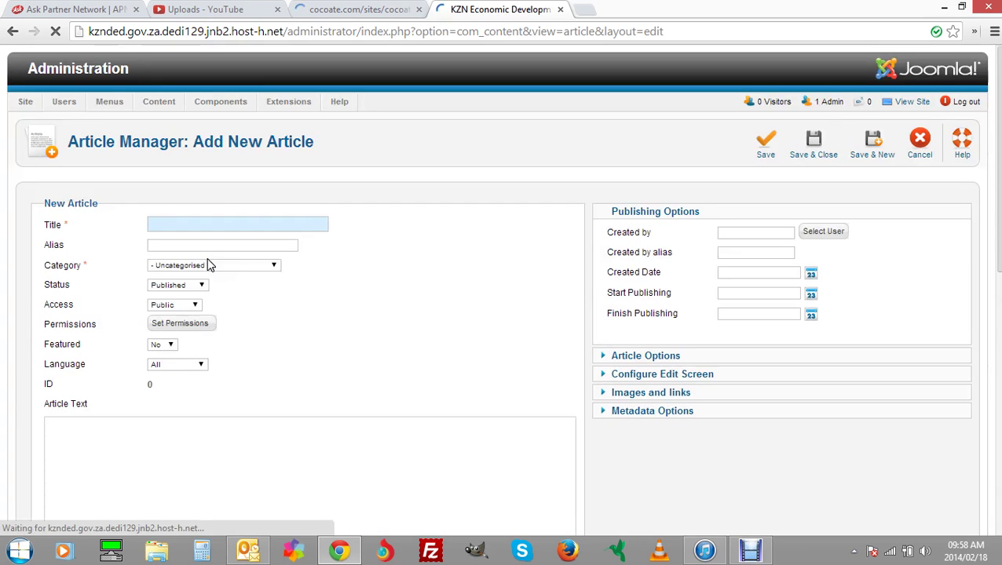
{"action": "scroll", "coordinate": [376, 321], "scroll_direction": "down", "scroll_amount": 2}
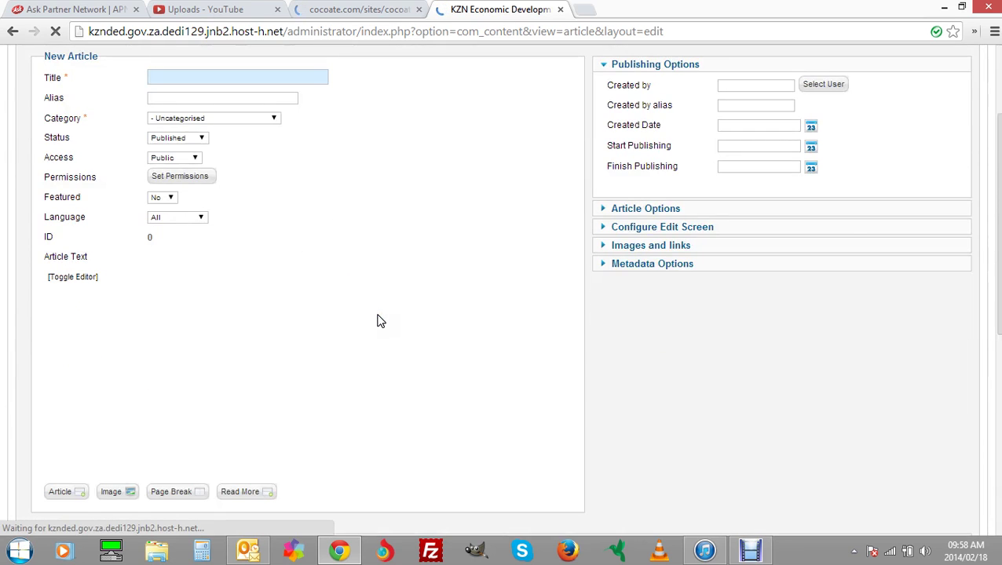
{"action": "scroll", "coordinate": [377, 321], "scroll_direction": "up", "scroll_amount": 1}
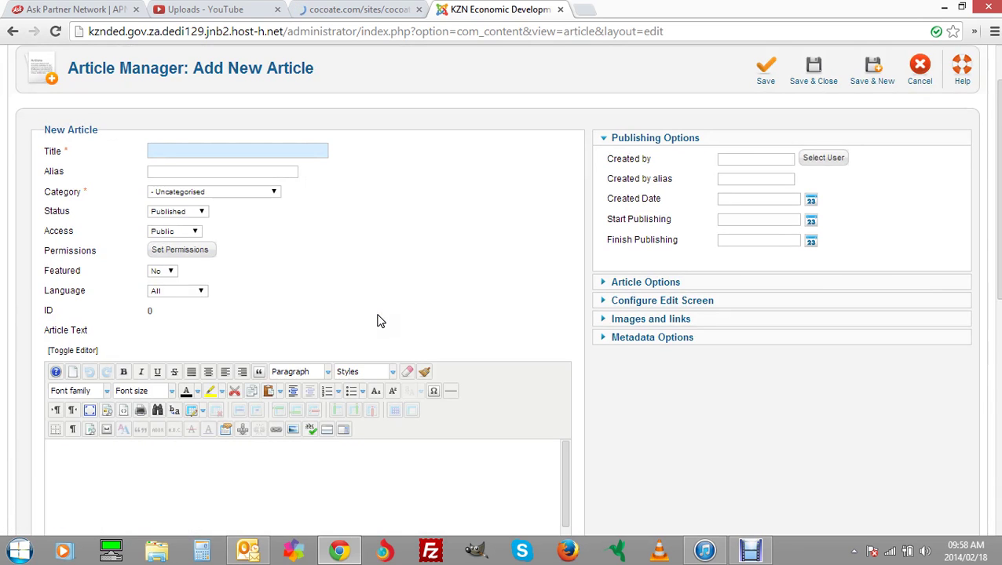
{"action": "scroll", "coordinate": [377, 320], "scroll_direction": "down", "scroll_amount": 2}
{"action": "left_click", "coordinate": [156, 334]}
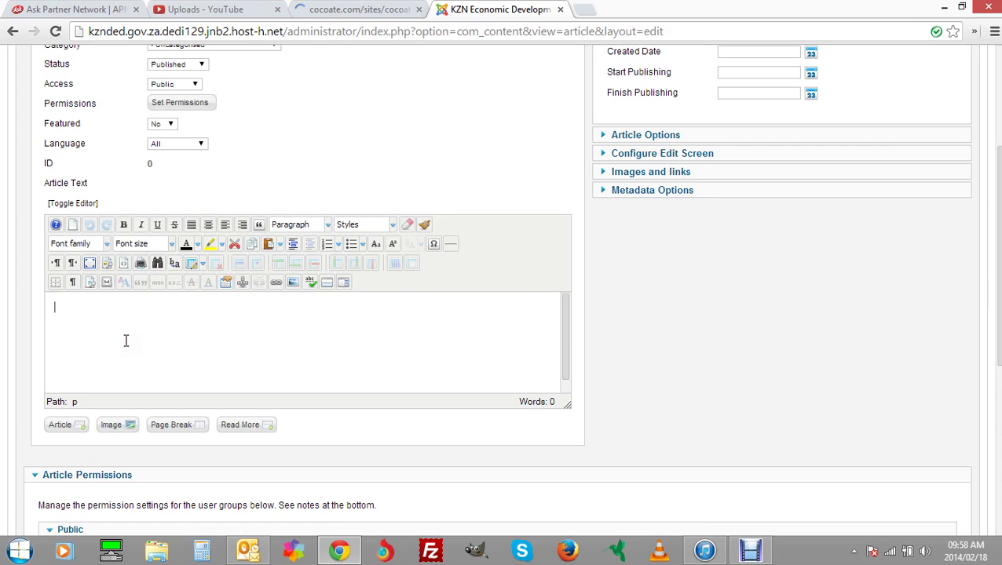
Queue hands-holding-house-image_-_Copy.jpg from the Desktop for upload in the image manager.
{"action": "left_click", "coordinate": [292, 284]}
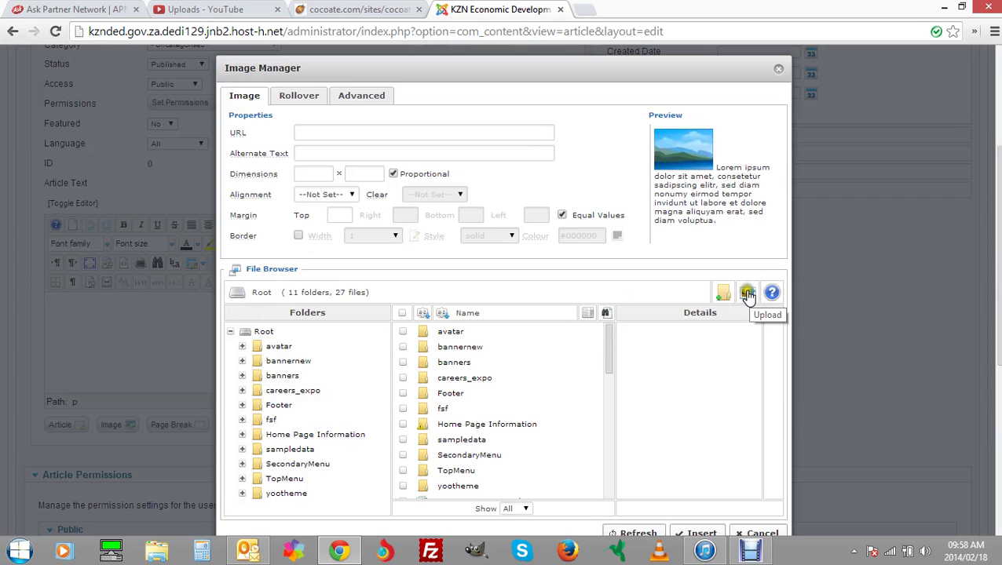
{"action": "left_click", "coordinate": [748, 294]}
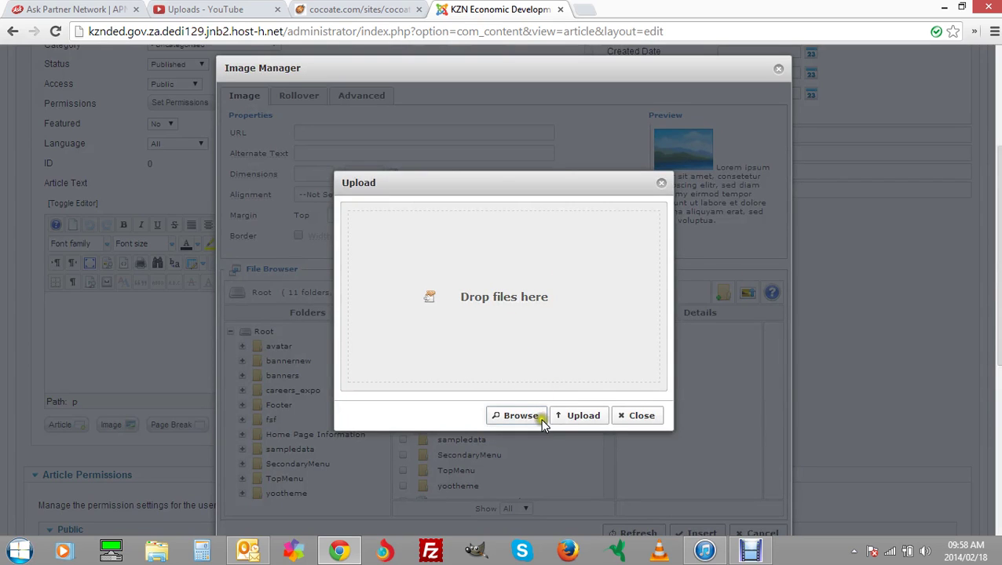
{"action": "left_click", "coordinate": [519, 419]}
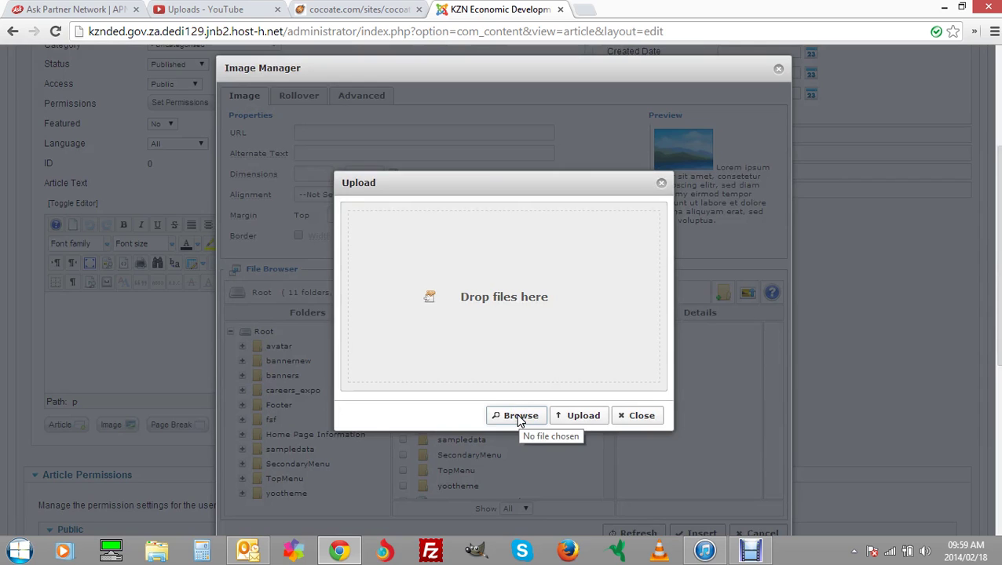
{"action": "left_click", "coordinate": [518, 419]}
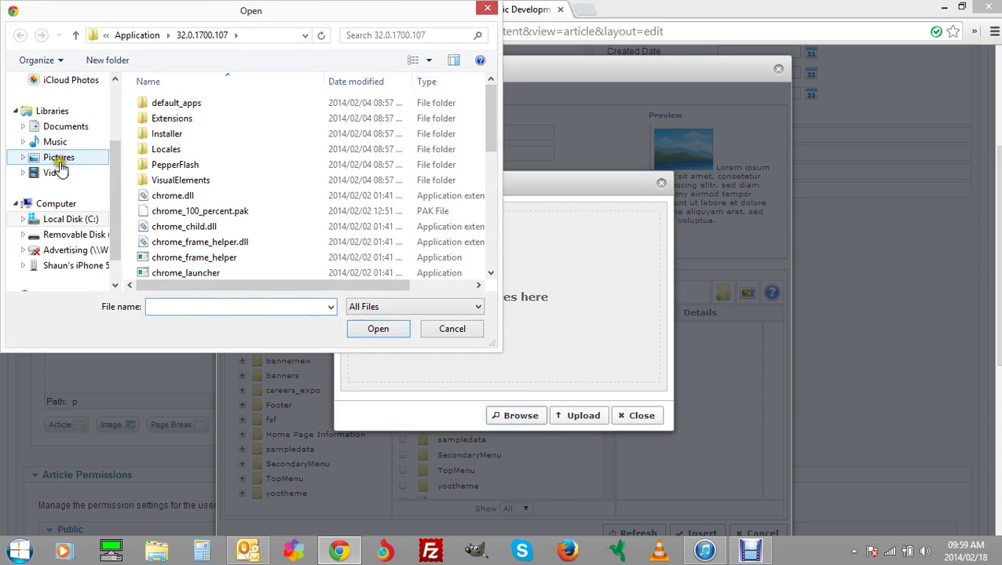
{"action": "left_click_drag", "start_coordinate": [112, 163], "coordinate": [111, 100]}
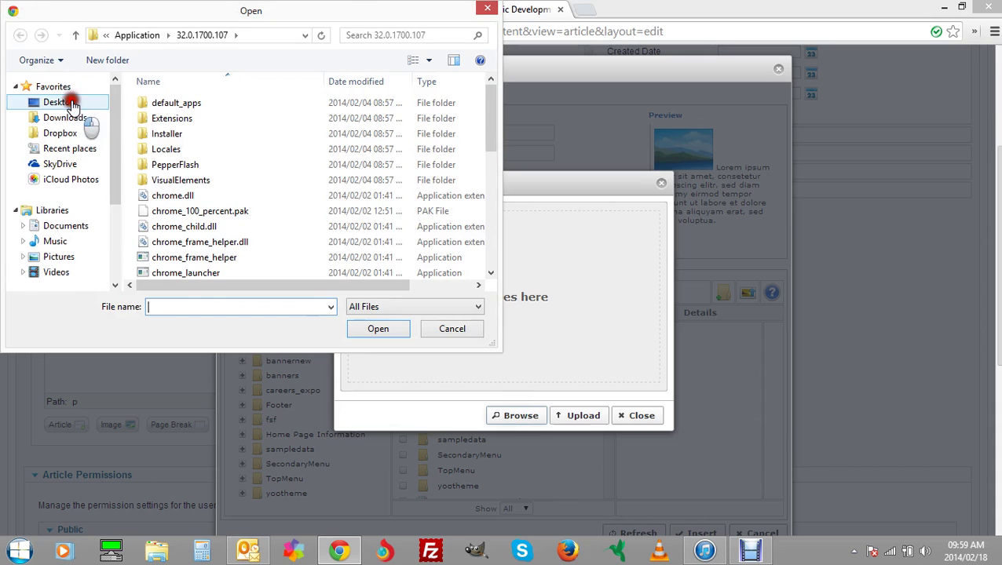
{"action": "left_click", "coordinate": [66, 101]}
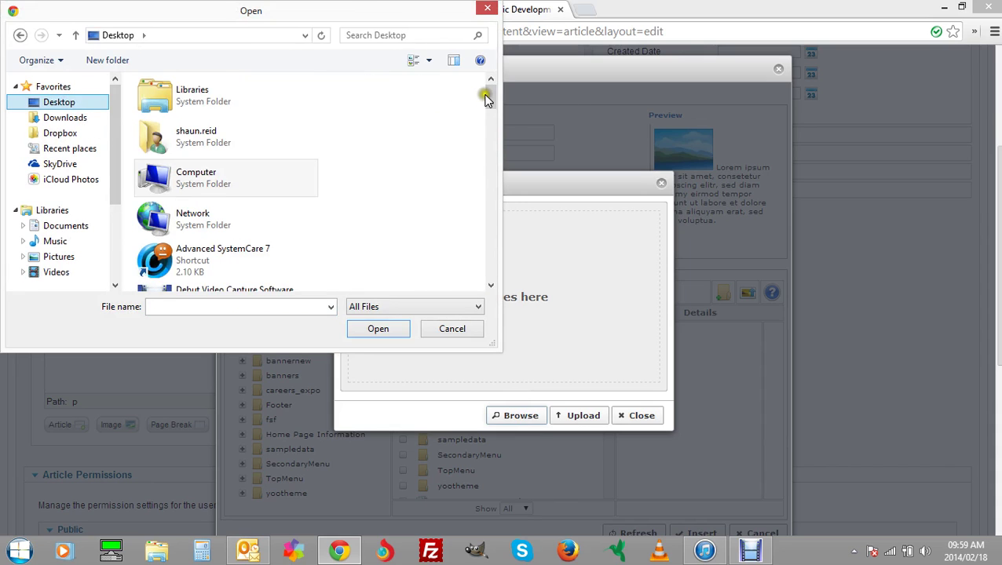
{"action": "left_click_drag", "start_coordinate": [486, 95], "coordinate": [496, 182]}
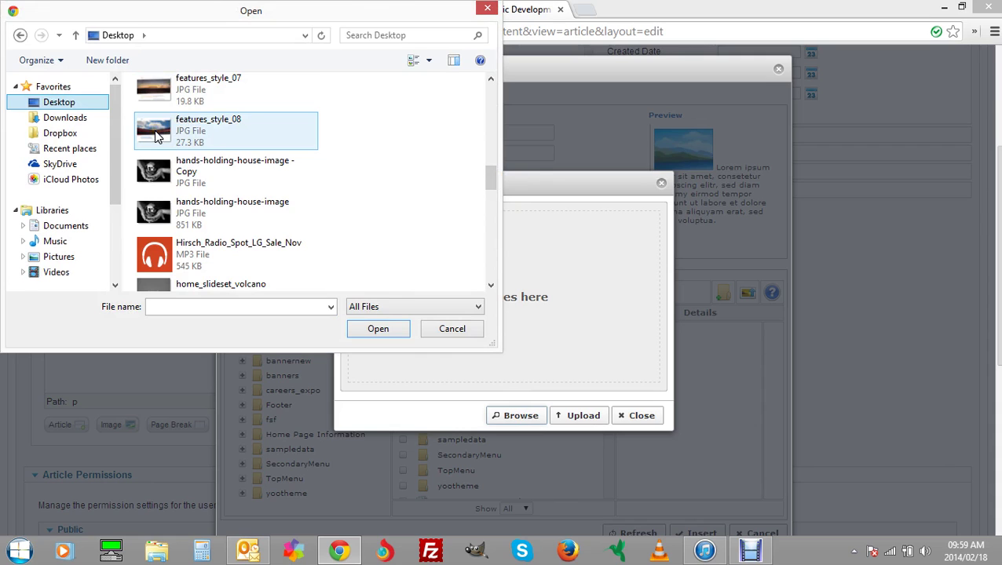
{"action": "double_click", "coordinate": [153, 171]}
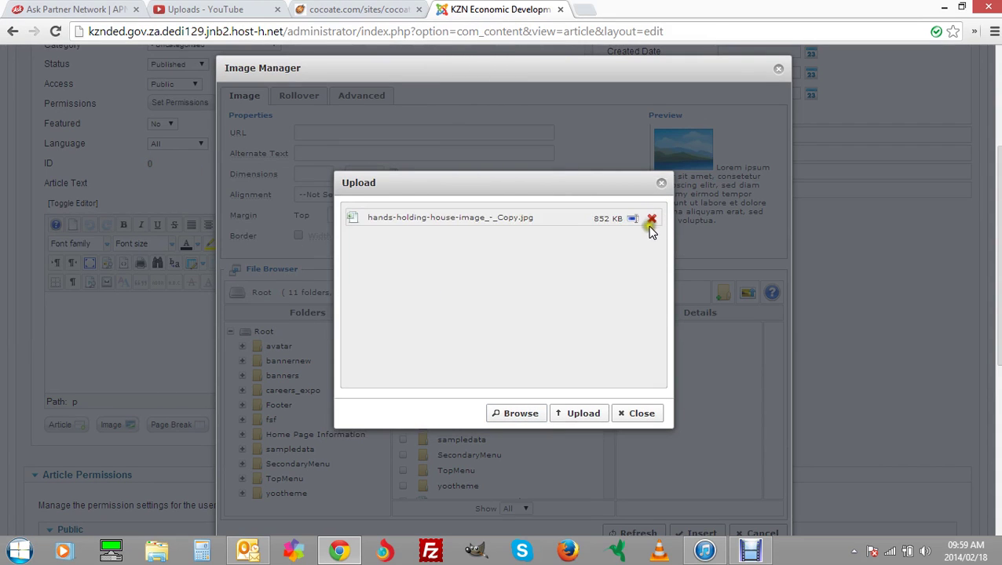
Upload the house image (851.71 KB, 1698 × 1131) to the image library root.
{"action": "left_click", "coordinate": [582, 420]}
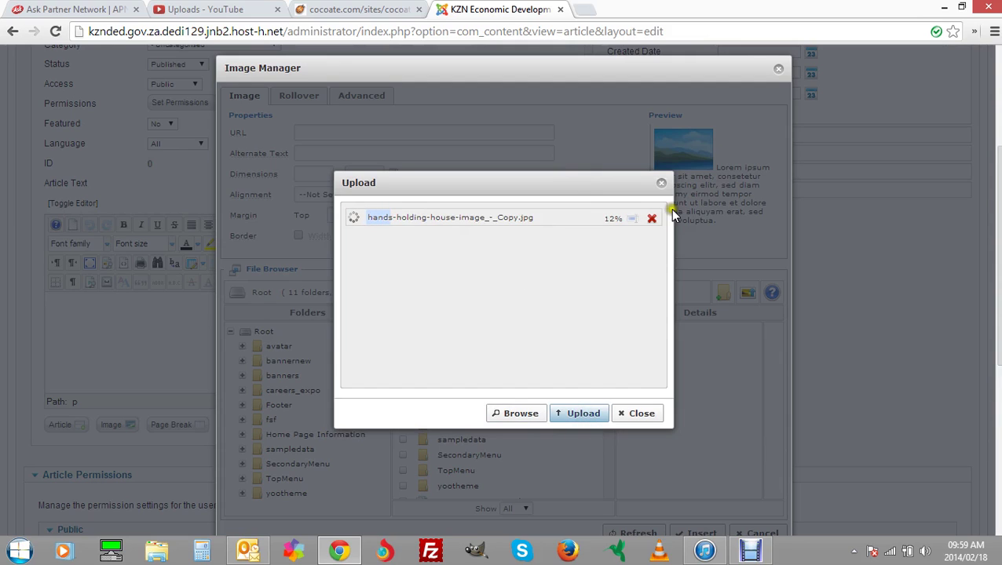
{"action": "left_click", "coordinate": [630, 302]}
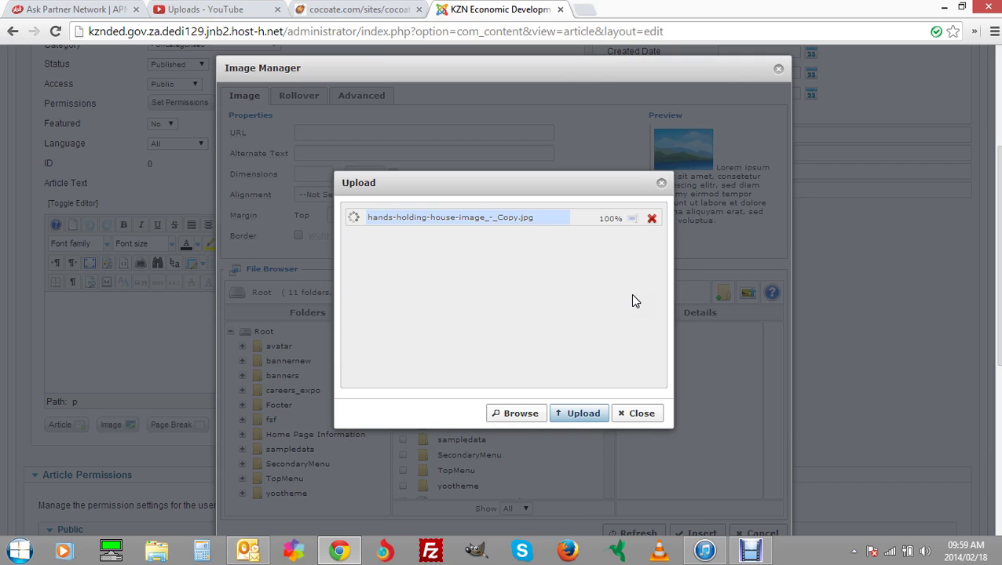
{"action": "left_click", "coordinate": [622, 295]}
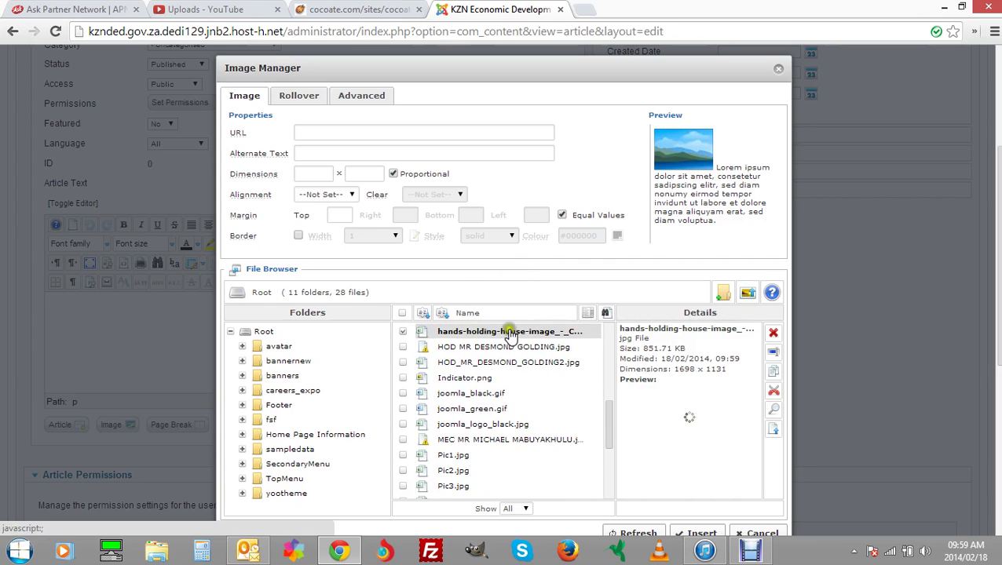
Select the uploaded house image and set its width to 700, making it 700 × 466.
{"action": "left_click", "coordinate": [459, 336]}
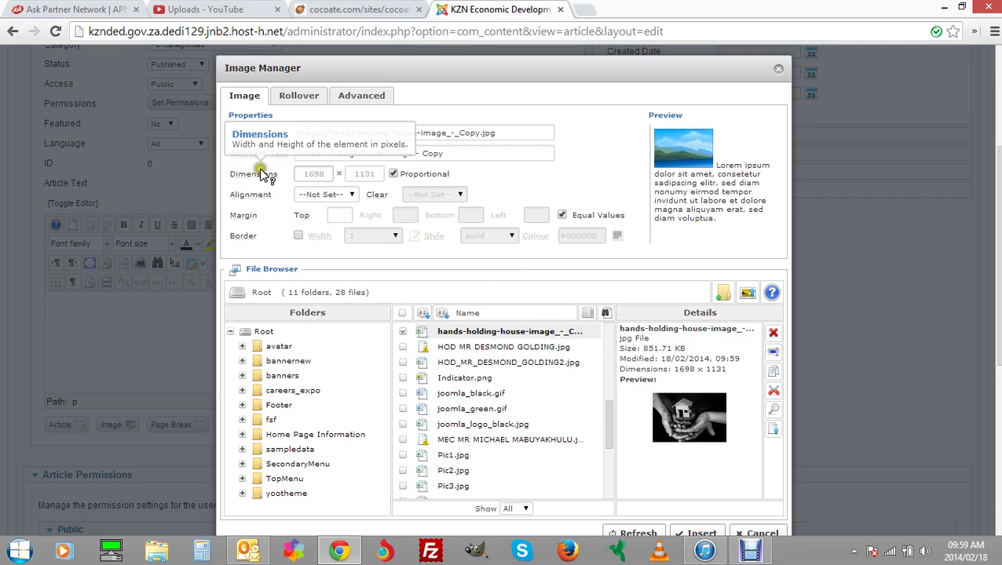
{"action": "left_click", "coordinate": [311, 176]}
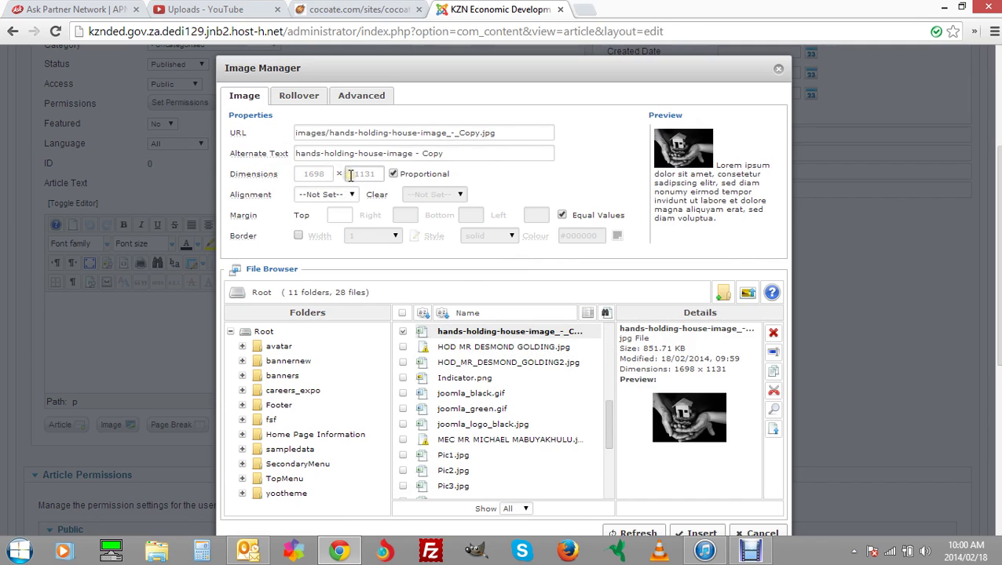
{"action": "left_click_drag", "start_coordinate": [350, 176], "coordinate": [385, 174]}
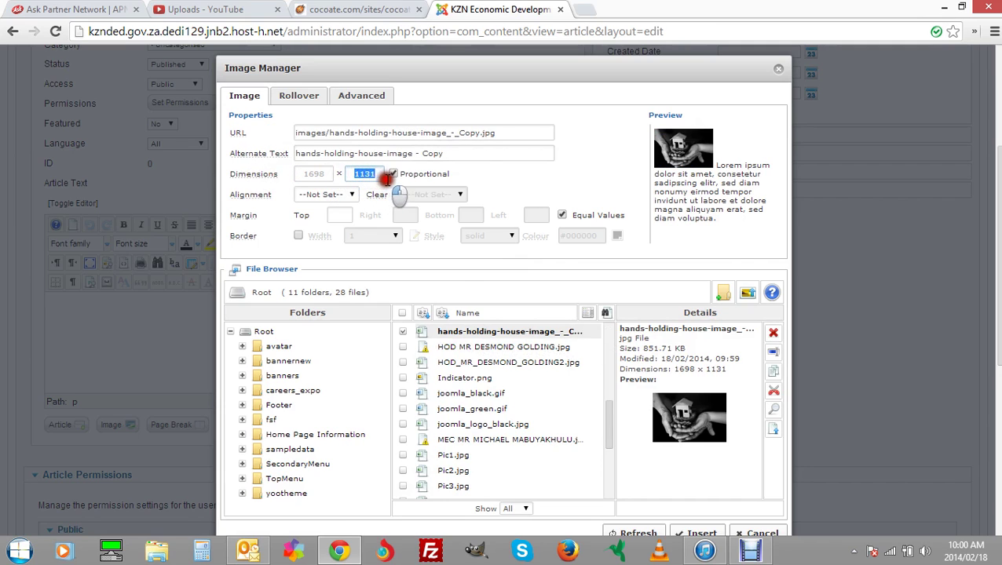
{"action": "left_click", "coordinate": [301, 174]}
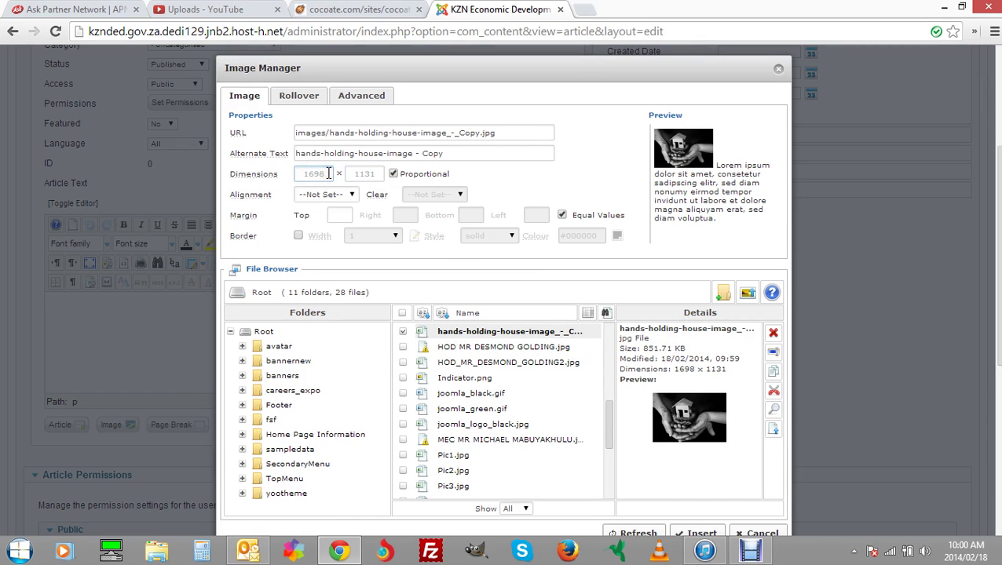
{"action": "left_click_drag", "start_coordinate": [330, 173], "coordinate": [308, 175]}
{"action": "left_click", "coordinate": [363, 174]}
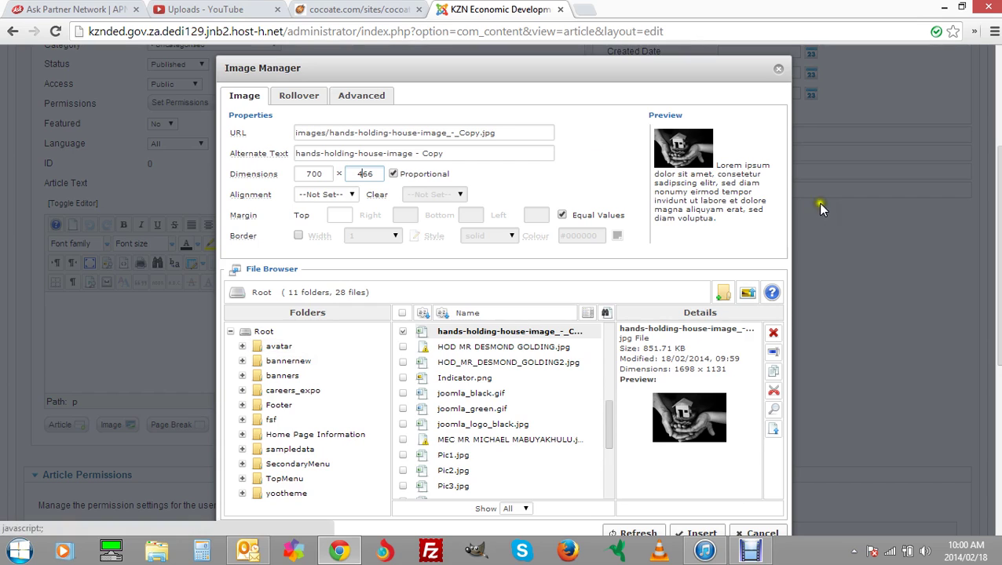
{"action": "scroll", "coordinate": [726, 330], "scroll_direction": "down", "scroll_amount": 2}
Insert the resized house image into the article, then select and delete it.
{"action": "left_click", "coordinate": [686, 380]}
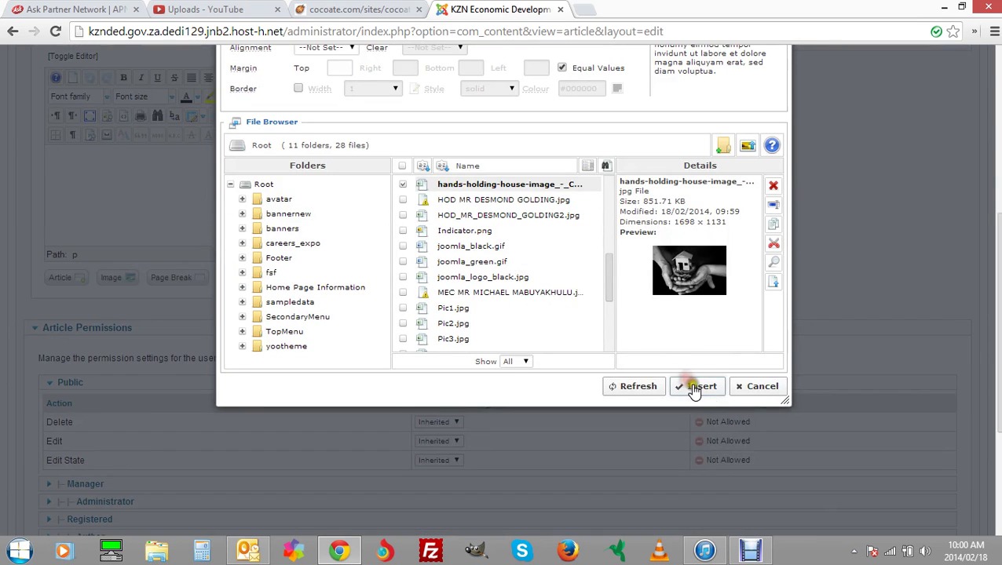
{"action": "scroll", "coordinate": [217, 186], "scroll_direction": "up", "scroll_amount": 3}
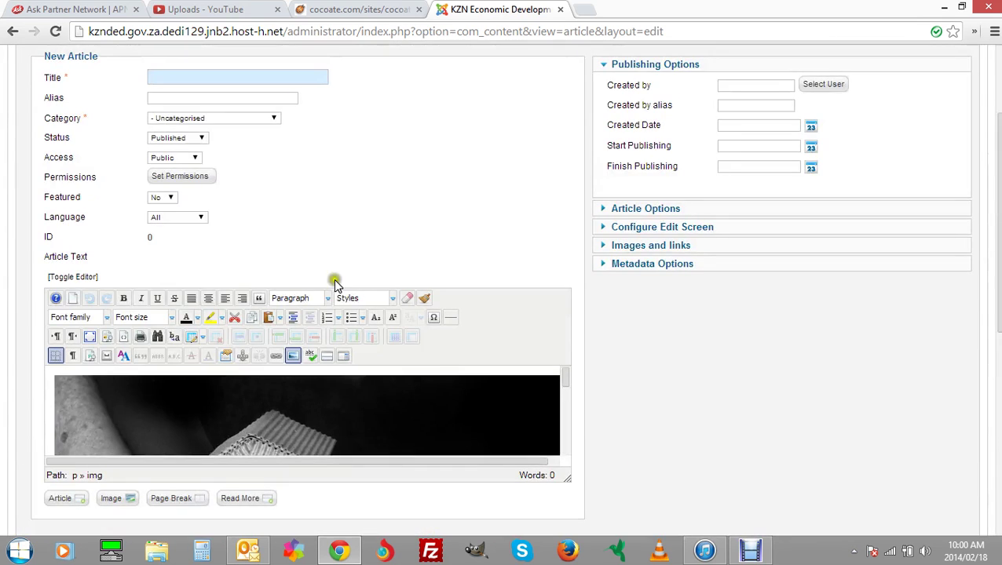
{"action": "scroll", "coordinate": [411, 381], "scroll_direction": "down", "scroll_amount": 5}
{"action": "scroll", "coordinate": [329, 271], "scroll_direction": "up", "scroll_amount": 5}
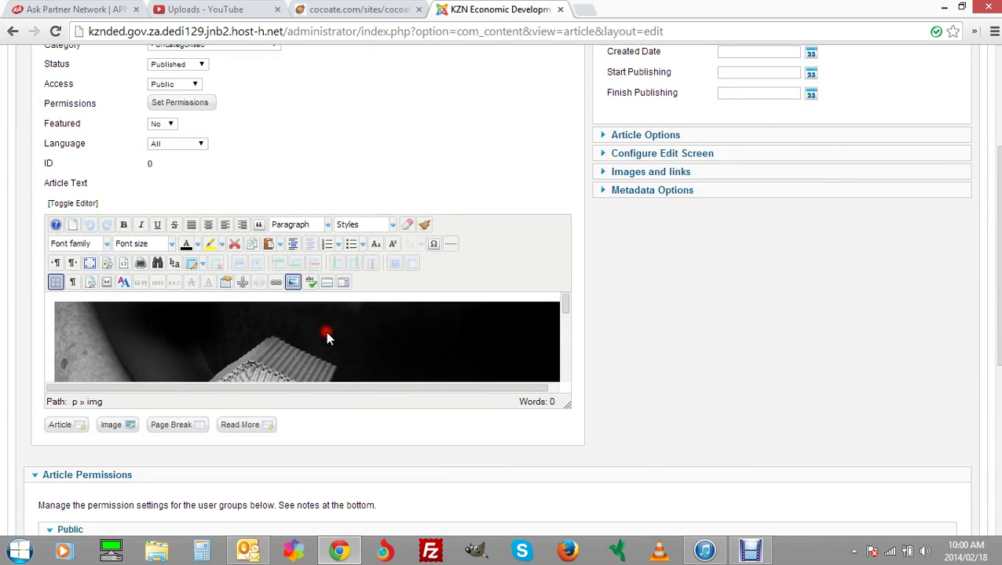
{"action": "left_click", "coordinate": [326, 332]}
{"action": "key", "text": "Delete"}
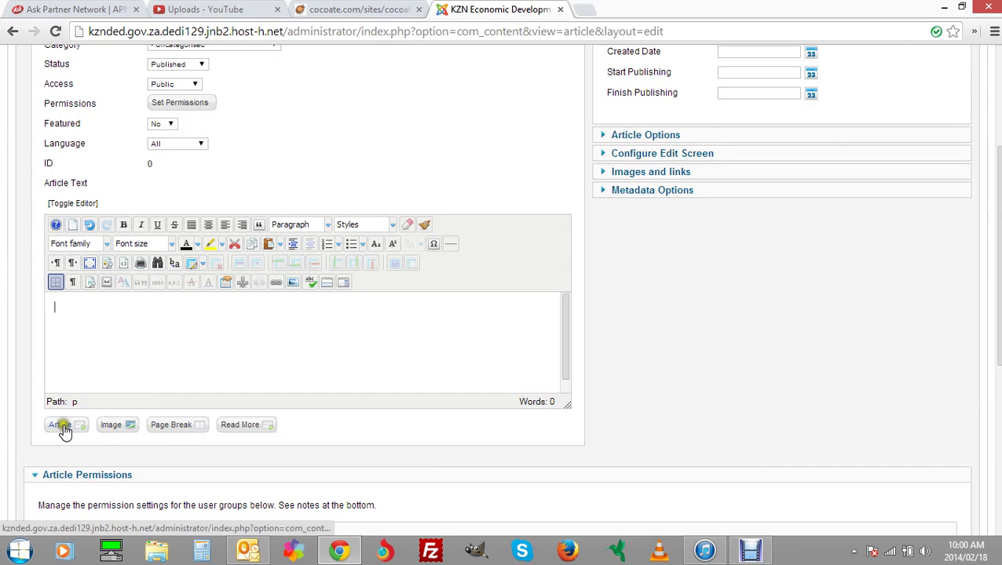
Reopen the image manager for the article text and scroll to its upload area.
{"action": "left_click", "coordinate": [125, 428]}
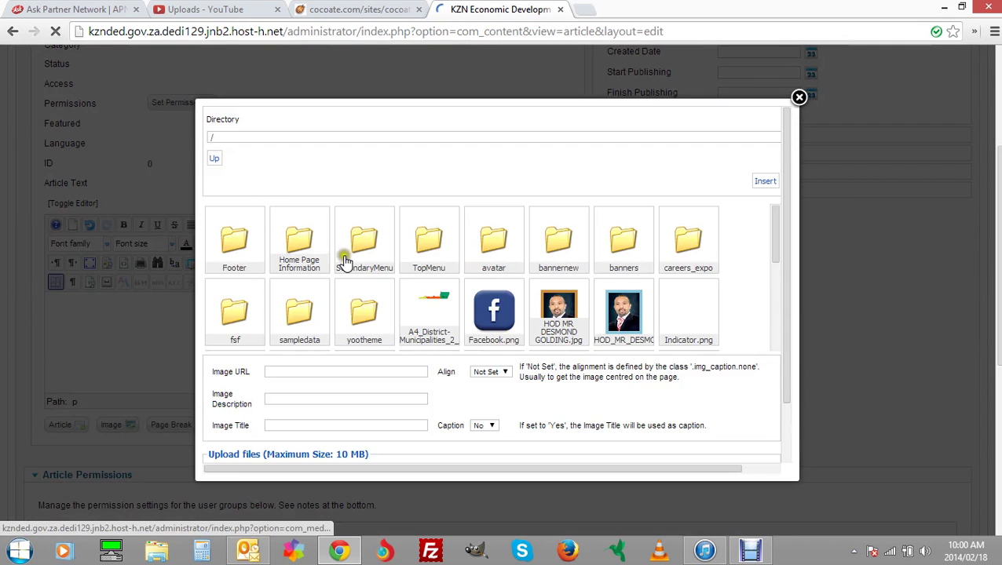
{"action": "scroll", "coordinate": [380, 285], "scroll_direction": "down", "scroll_amount": 4}
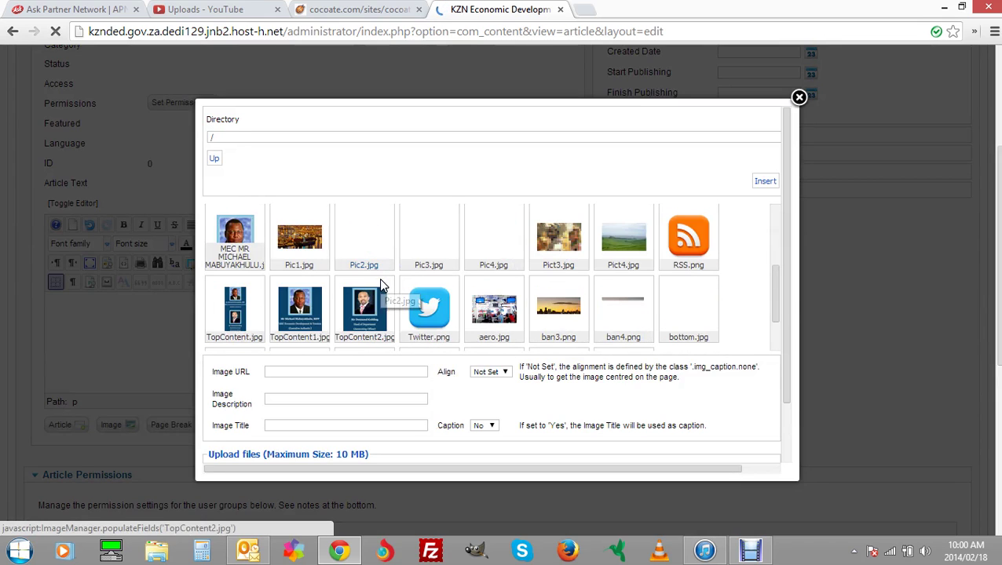
{"action": "left_click", "coordinate": [286, 371]}
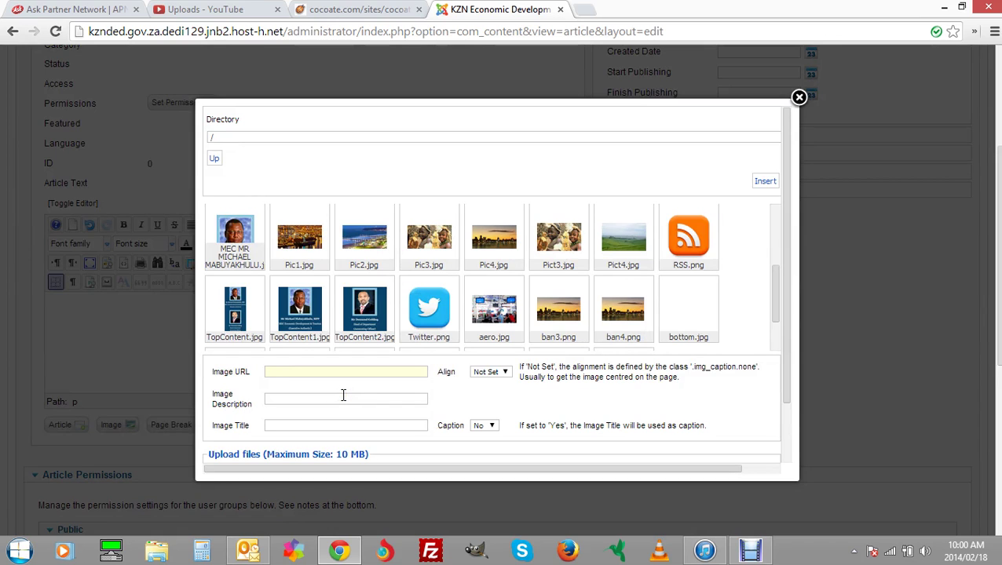
{"action": "scroll", "coordinate": [437, 403], "scroll_direction": "down", "scroll_amount": 3}
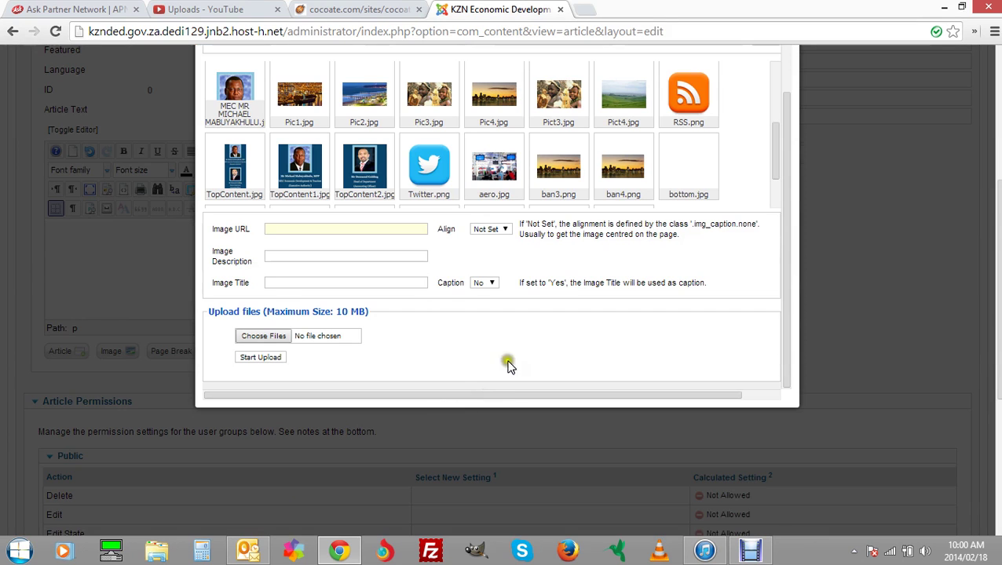
Choose teamimage.jpg from the Desktop as the file to upload.
{"action": "left_click", "coordinate": [281, 336]}
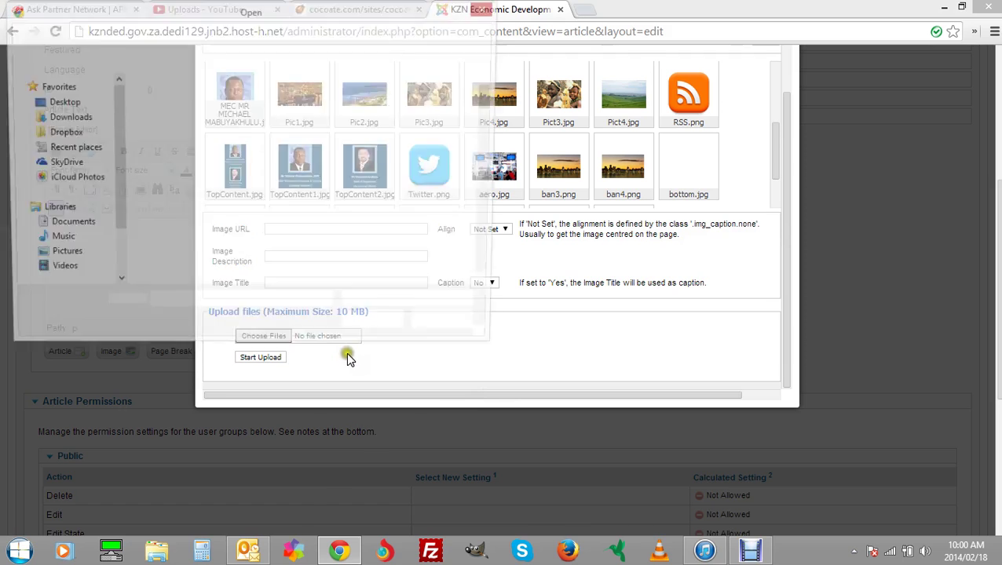
{"action": "left_click_drag", "start_coordinate": [491, 100], "coordinate": [491, 275]}
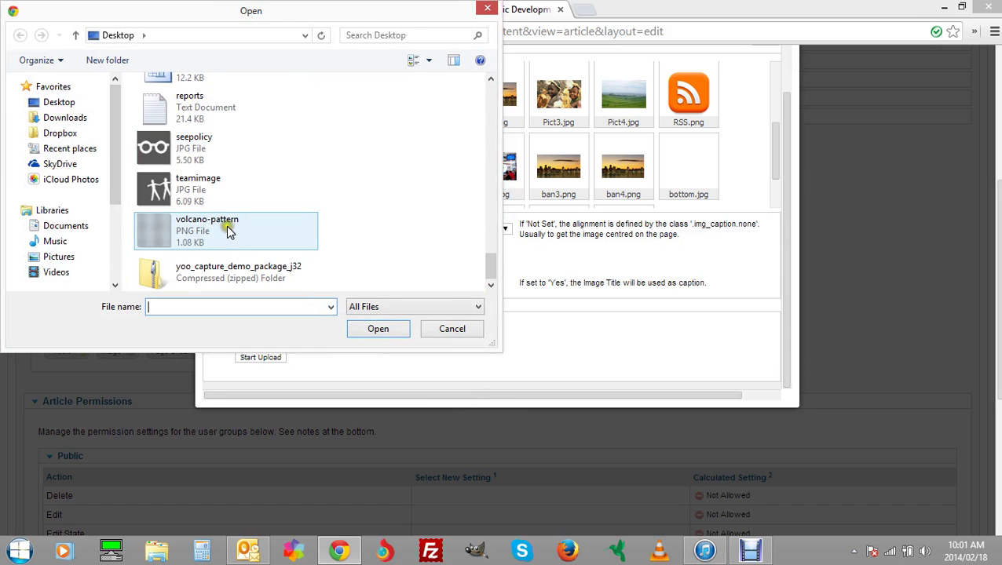
{"action": "left_click", "coordinate": [192, 193]}
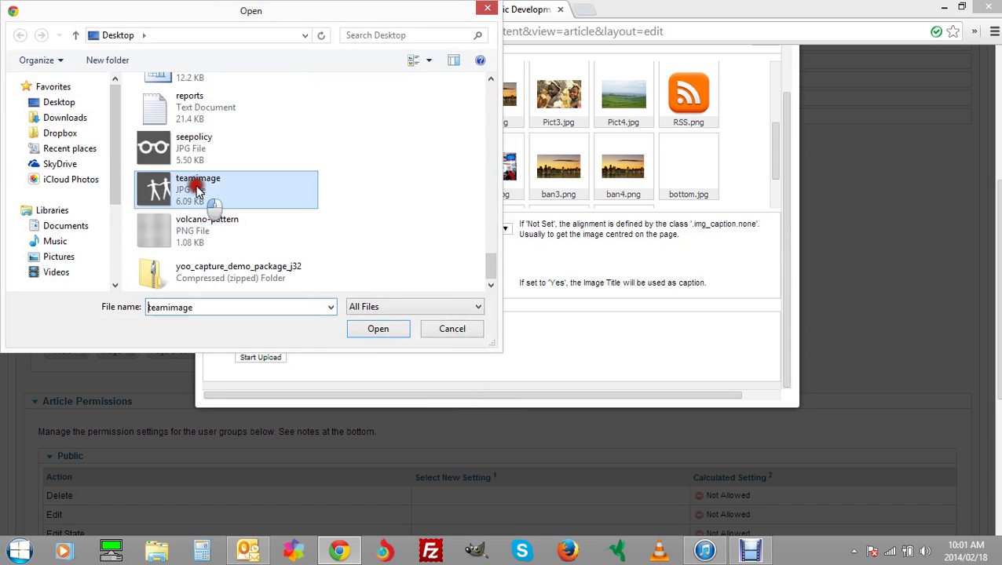
{"action": "left_click", "coordinate": [379, 328]}
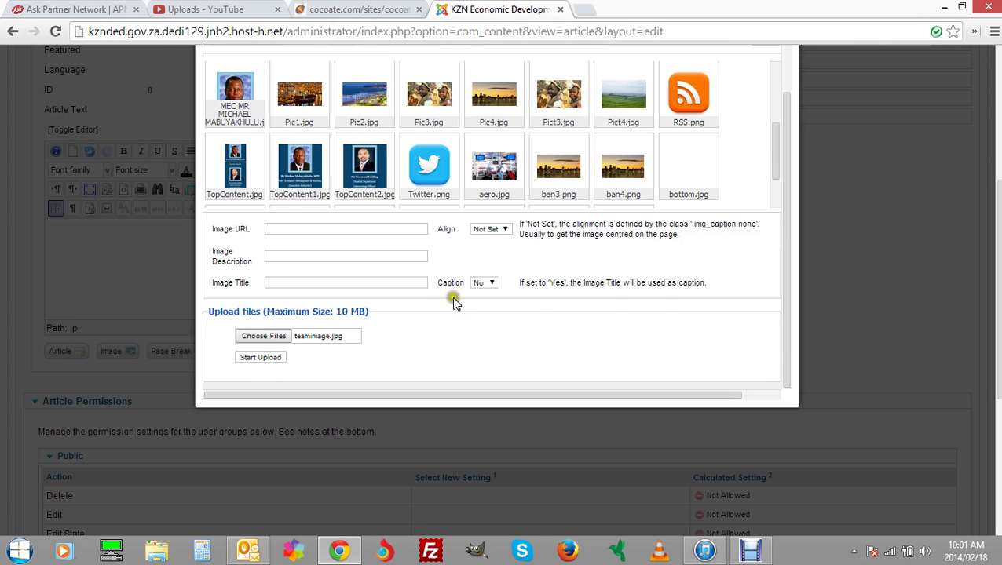
{"action": "scroll", "coordinate": [471, 236], "scroll_direction": "up", "scroll_amount": 4}
{"action": "scroll", "coordinate": [526, 202], "scroll_direction": "down", "scroll_amount": 2}
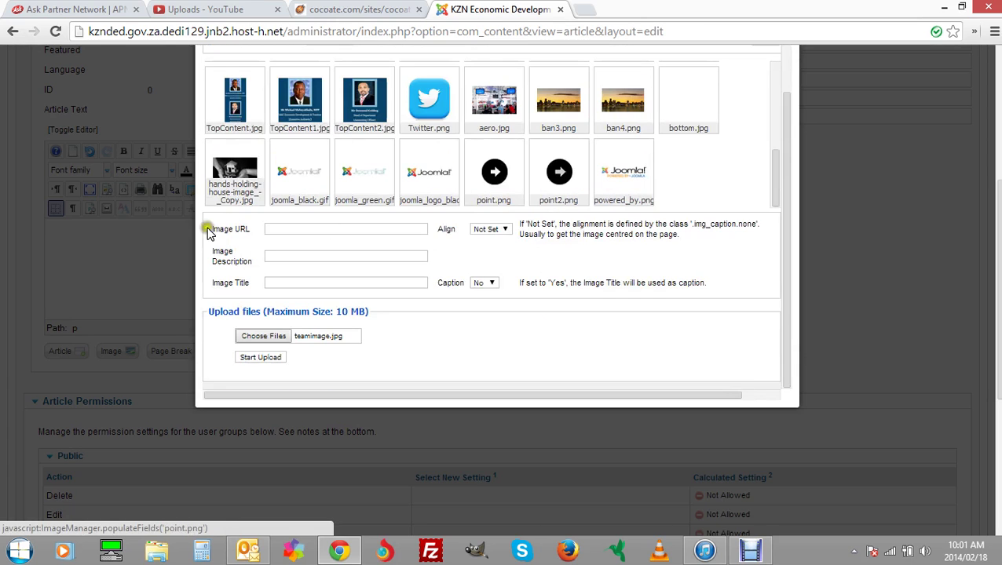
{"action": "scroll", "coordinate": [562, 270], "scroll_direction": "down", "scroll_amount": 1}
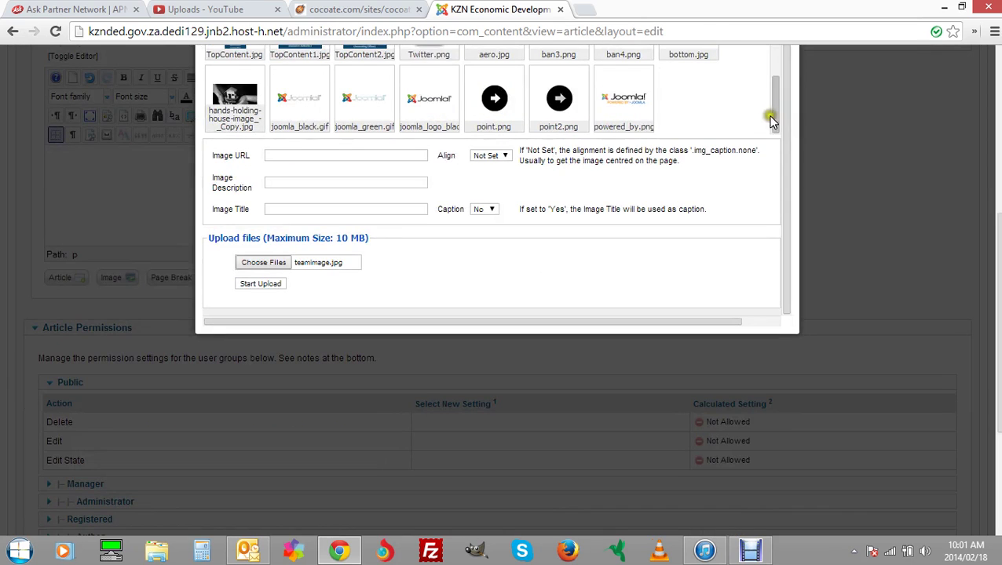
{"action": "left_click_drag", "start_coordinate": [782, 172], "coordinate": [800, 83]}
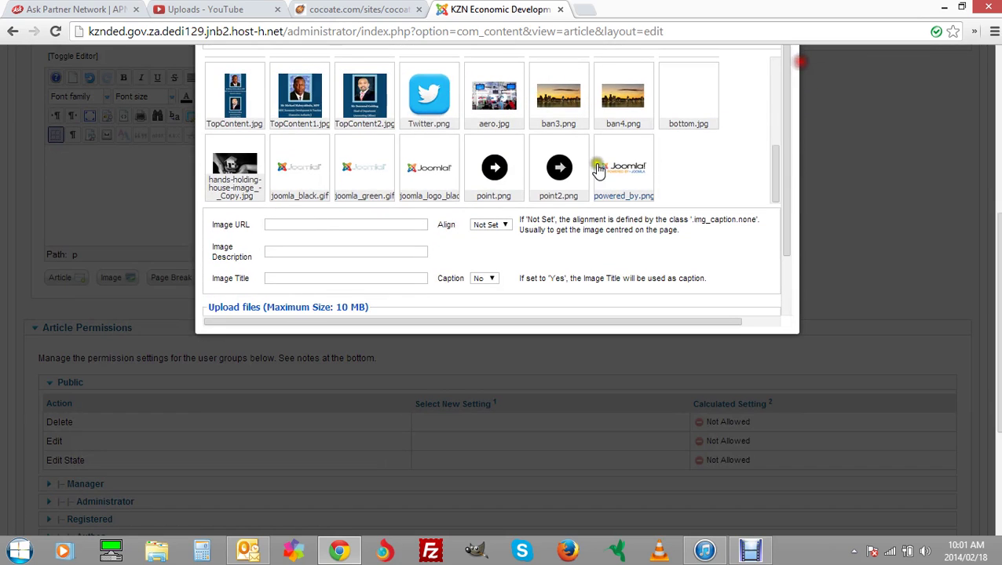
{"action": "scroll", "coordinate": [656, 161], "scroll_direction": "up", "scroll_amount": 5}
{"action": "scroll", "coordinate": [738, 177], "scroll_direction": "up", "scroll_amount": 1}
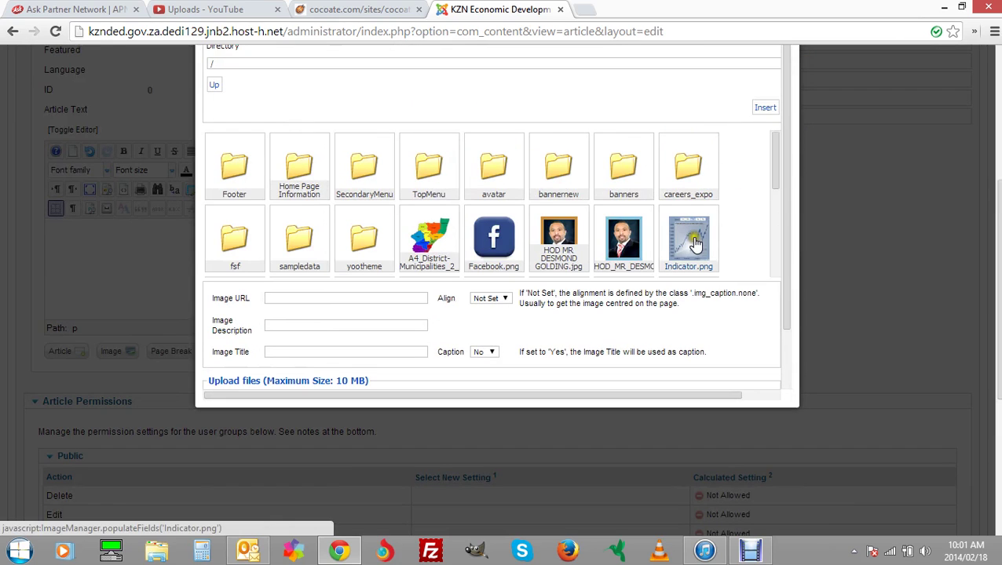
{"action": "scroll", "coordinate": [695, 235], "scroll_direction": "down", "scroll_amount": 3}
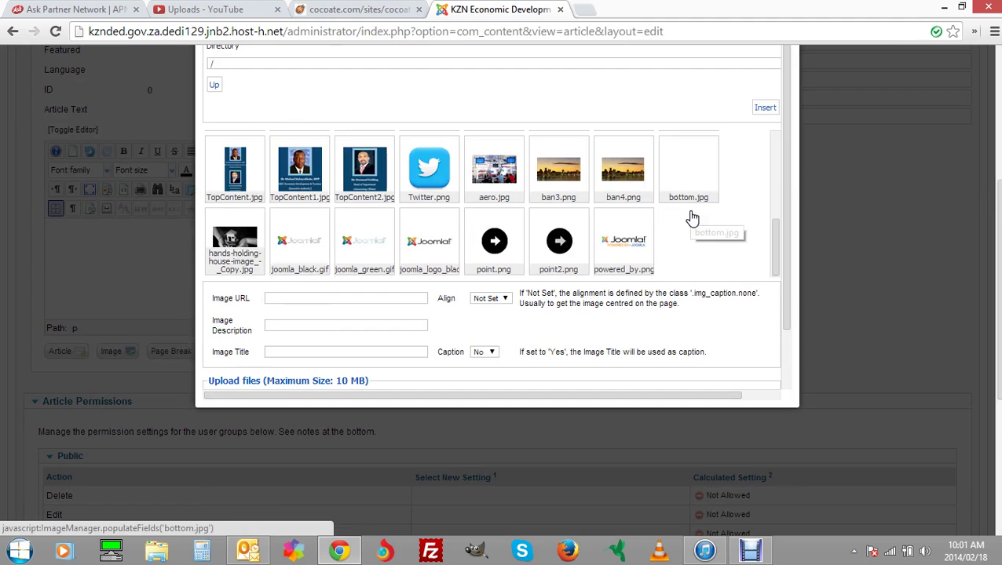
{"action": "scroll", "coordinate": [693, 218], "scroll_direction": "down", "scroll_amount": 1}
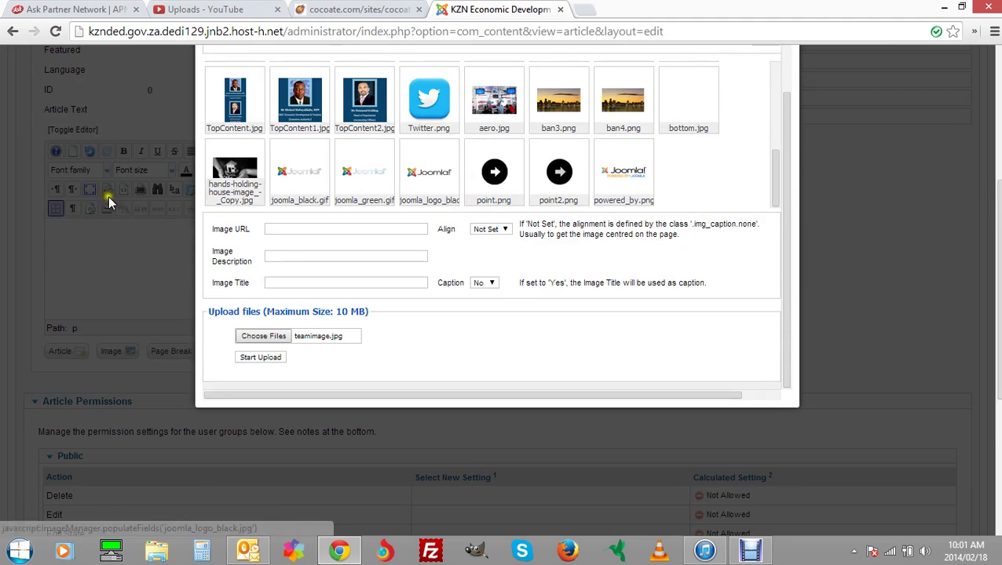
{"action": "scroll", "coordinate": [582, 213], "scroll_direction": "up", "scroll_amount": 4}
{"action": "scroll", "coordinate": [582, 213], "scroll_direction": "up", "scroll_amount": 2}
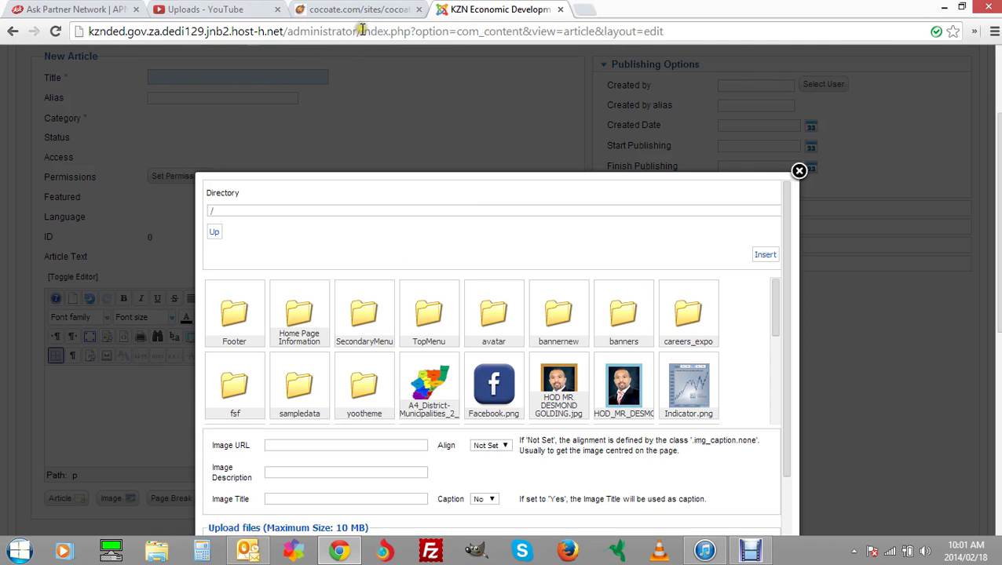
Copy kznded.gov.za.dedi129.jnb2.host-h.net/ from the address bar and close the image manager.
{"action": "left_click_drag", "start_coordinate": [361, 31], "coordinate": [46, 44]}
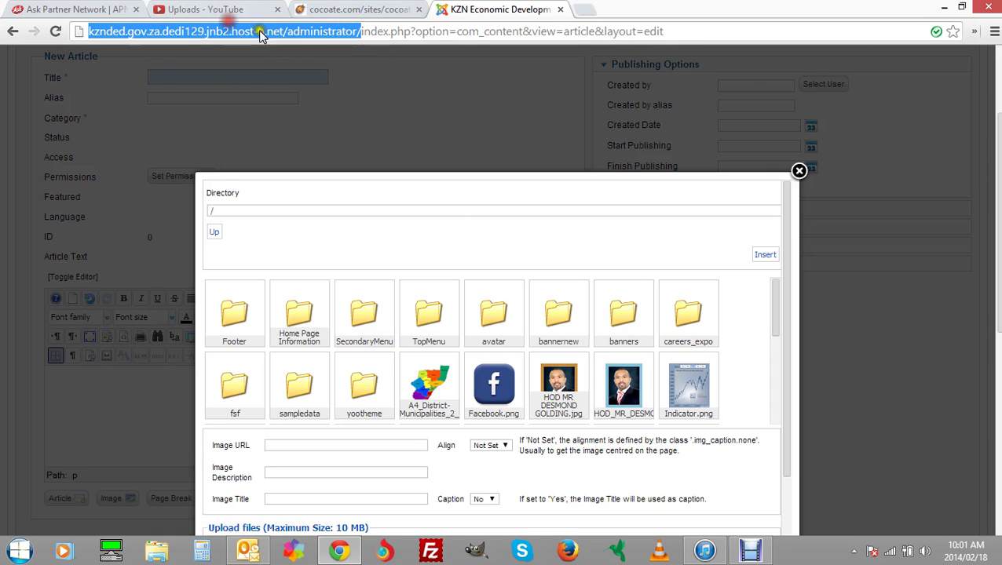
{"action": "left_click", "coordinate": [282, 31]}
{"action": "left_click_drag", "start_coordinate": [286, 32], "coordinate": [66, 49]}
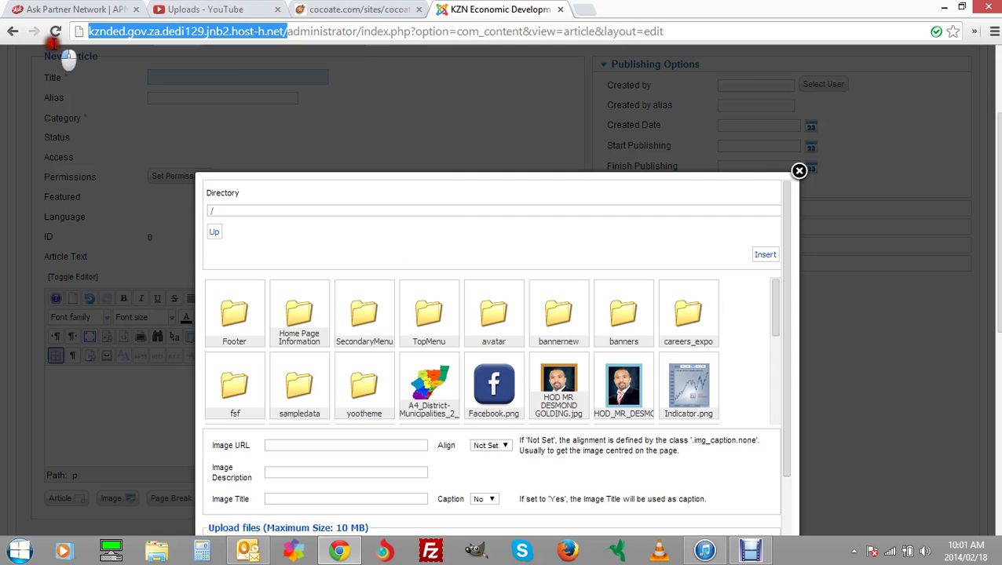
{"action": "right_click", "coordinate": [112, 39]}
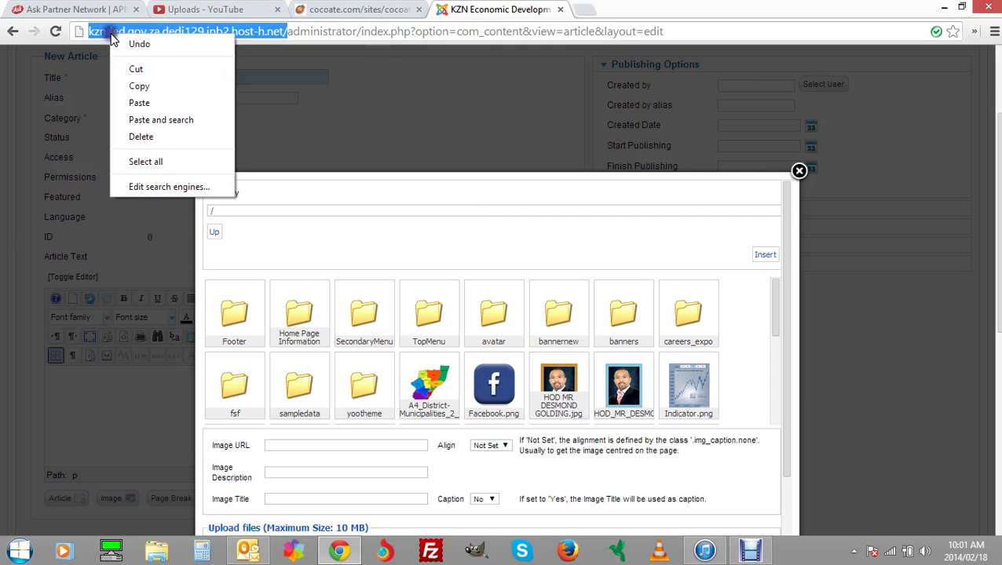
{"action": "left_click", "coordinate": [149, 85]}
{"action": "left_click", "coordinate": [799, 171]}
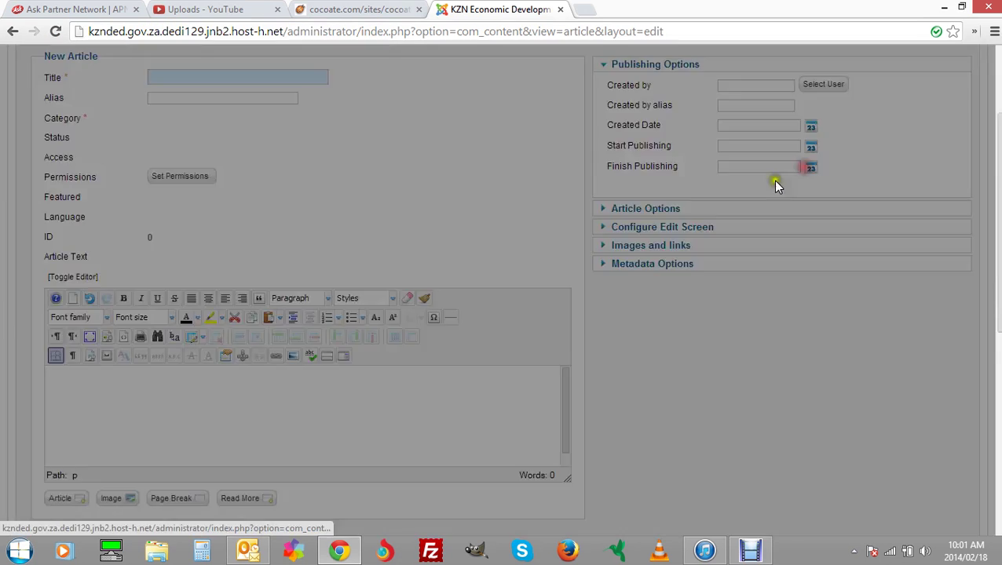
Write 'document' in the article body, select it, and bring up its link settings.
{"action": "left_click", "coordinate": [148, 401]}
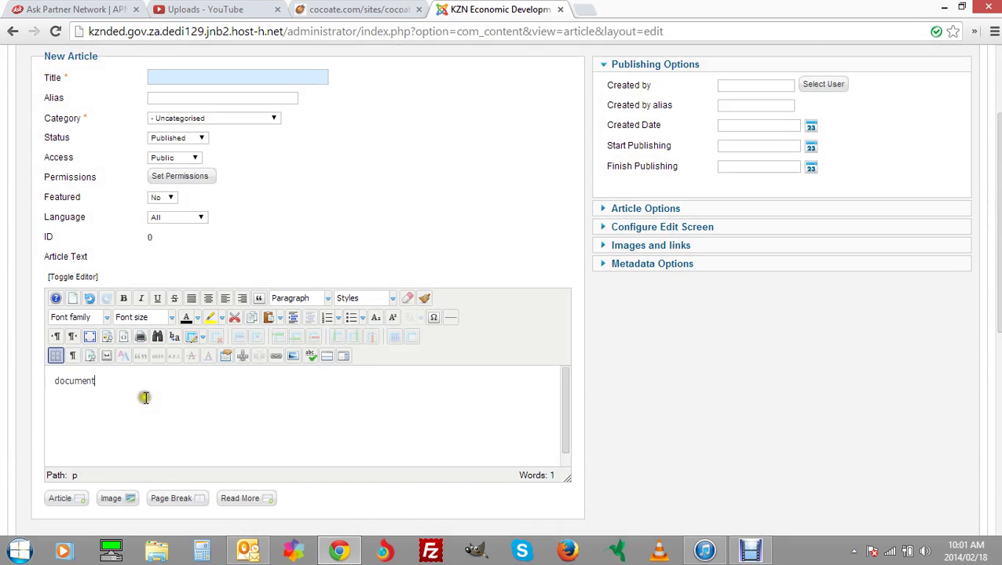
{"action": "left_click_drag", "start_coordinate": [95, 380], "coordinate": [48, 380]}
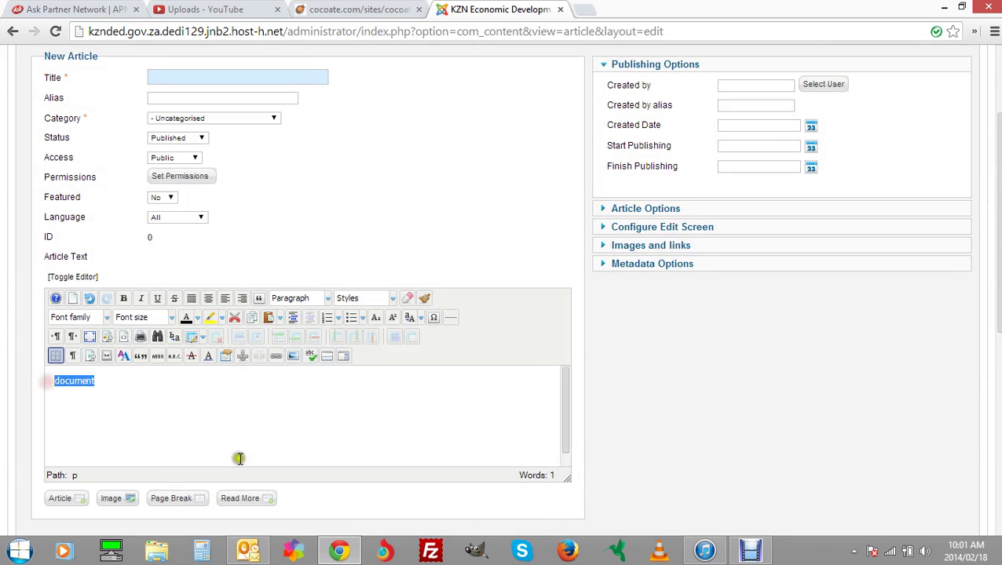
{"action": "left_click", "coordinate": [274, 357]}
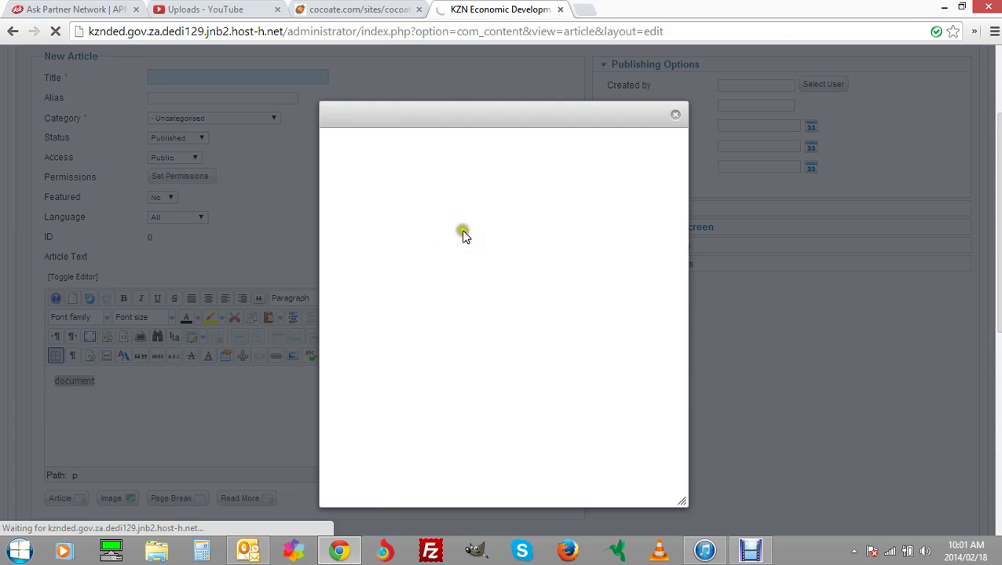
Link the word 'document' to the site address followed by images/gov.pdf.
{"action": "left_click", "coordinate": [421, 164]}
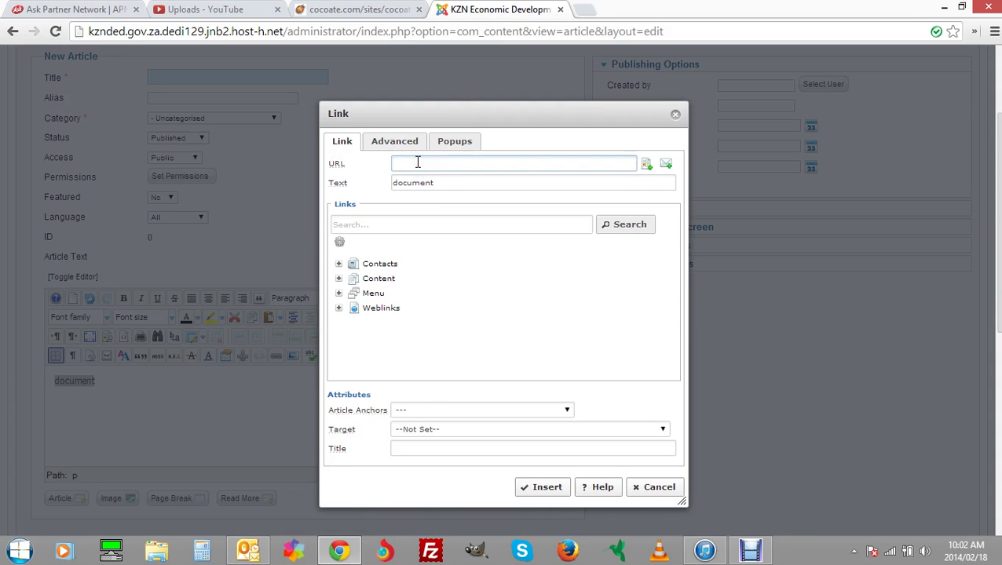
{"action": "key", "text": "ctrl+v"}
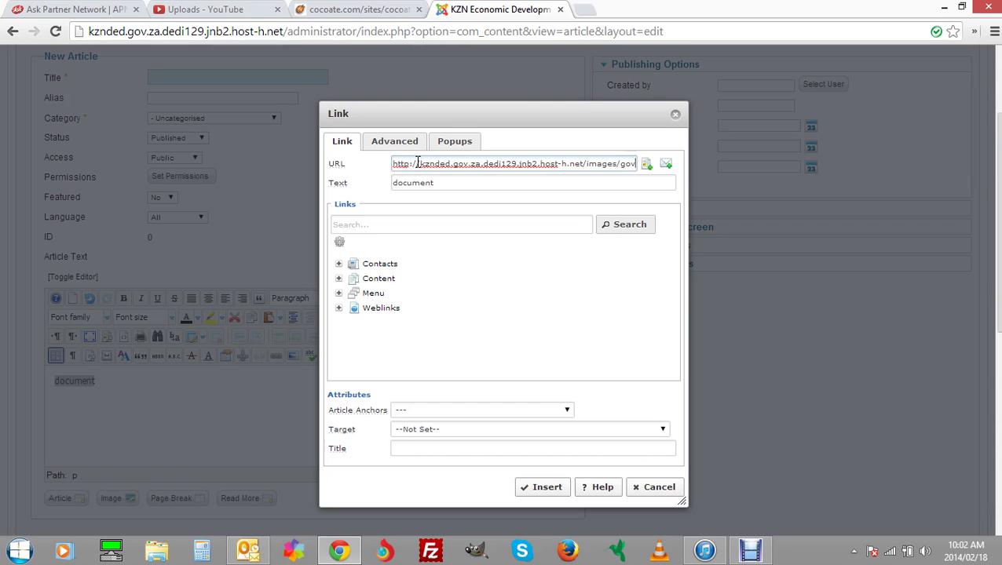
{"action": "type", "text": ".p"}
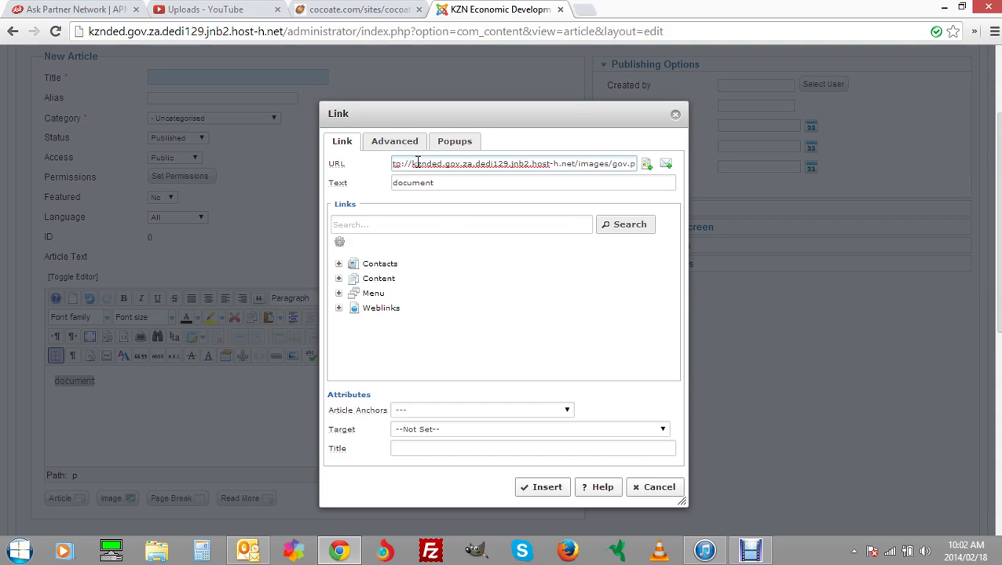
{"action": "type", "text": "df"}
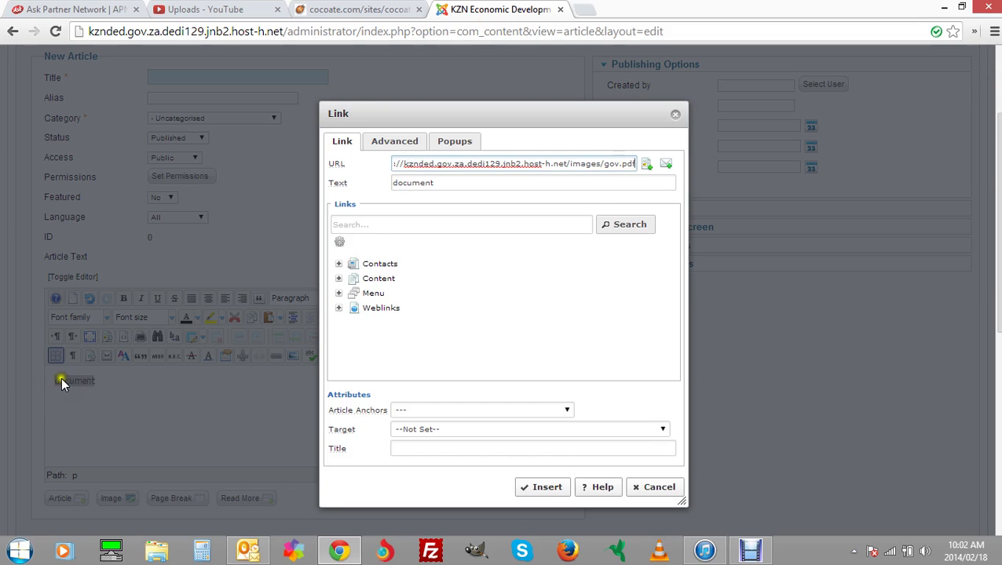
{"action": "left_click", "coordinate": [546, 488]}
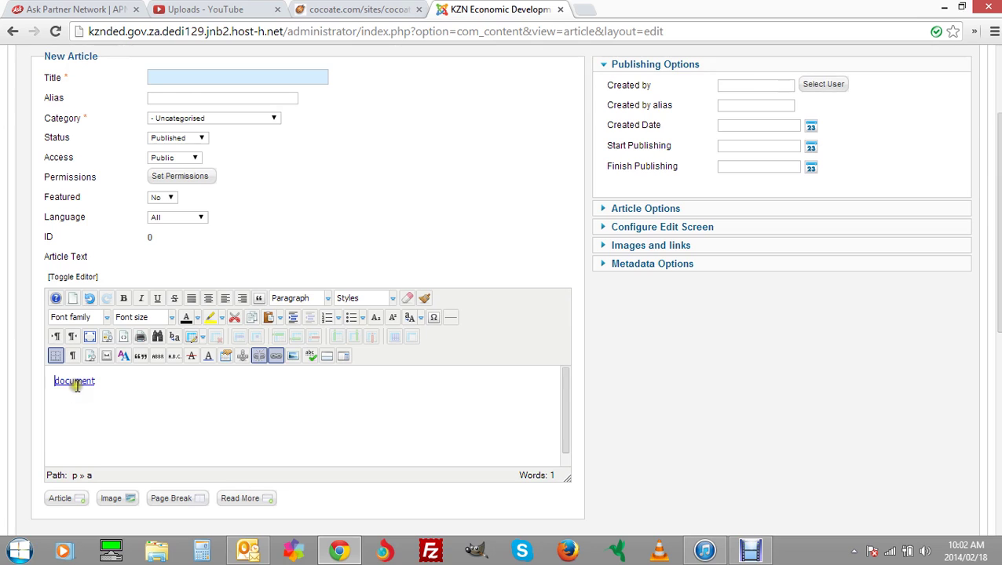